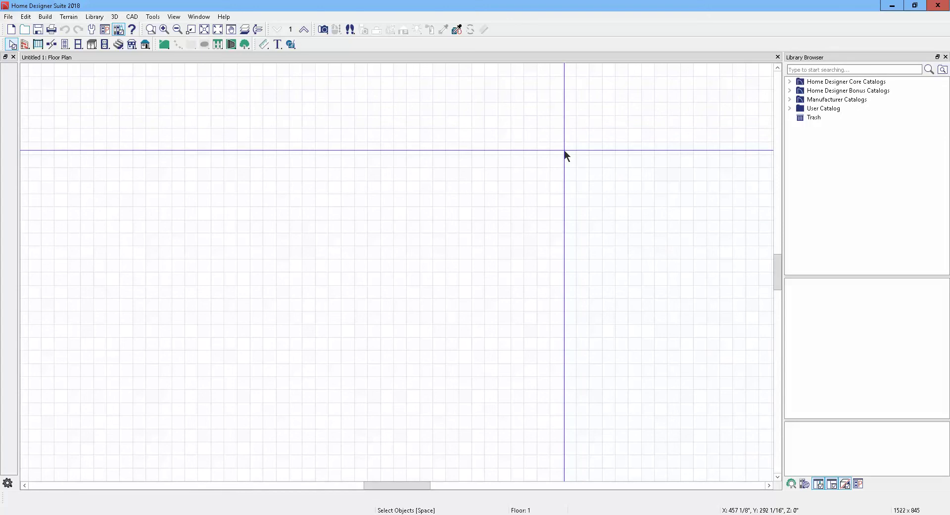
Step: Open the Walls defaults and check the exterior wall is Siding-6 and the interior wall is Interior-4
{"action": "left_click", "coordinate": [25, 18]}
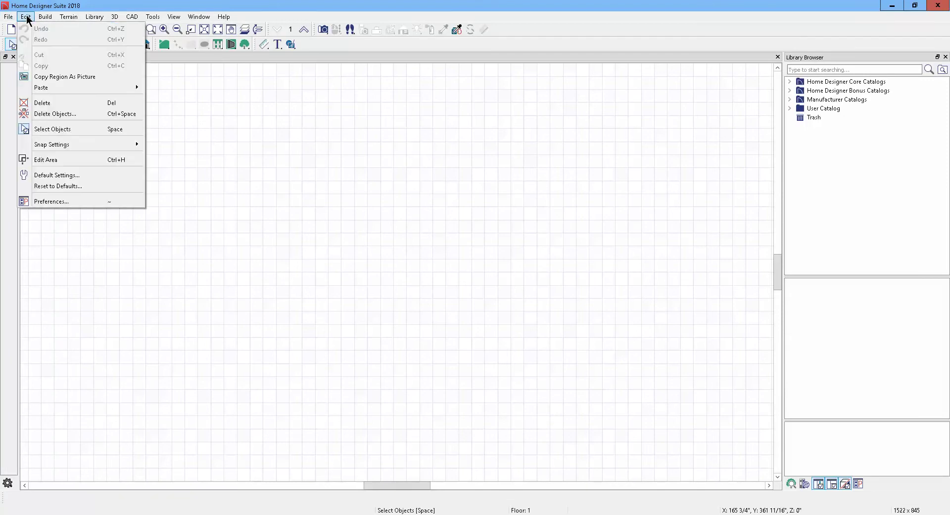
{"action": "left_click", "coordinate": [57, 177]}
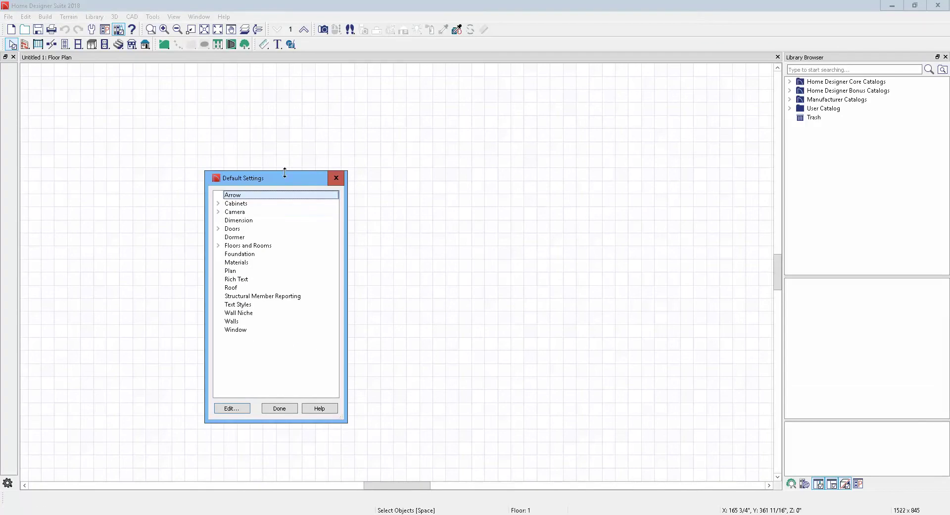
{"action": "left_click_drag", "start_coordinate": [289, 179], "coordinate": [415, 105]}
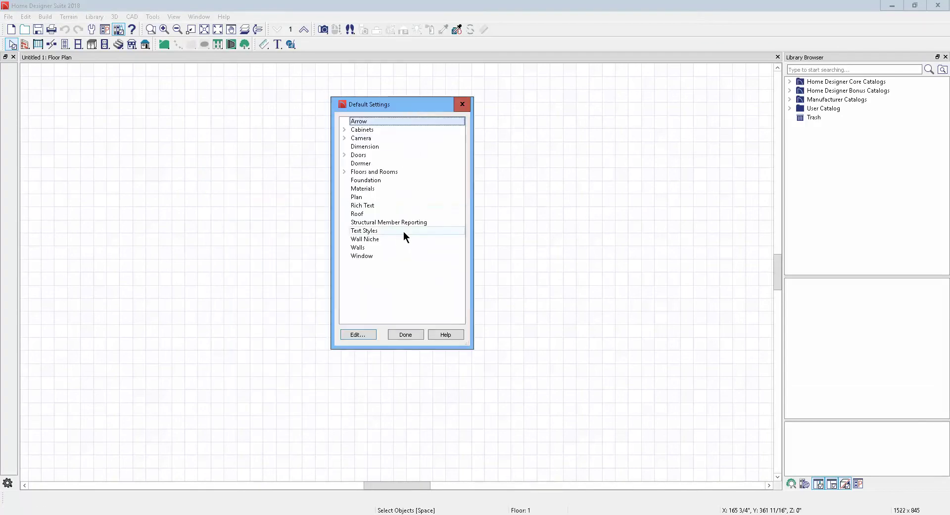
{"action": "left_click", "coordinate": [359, 249]}
{"action": "left_click", "coordinate": [358, 335]}
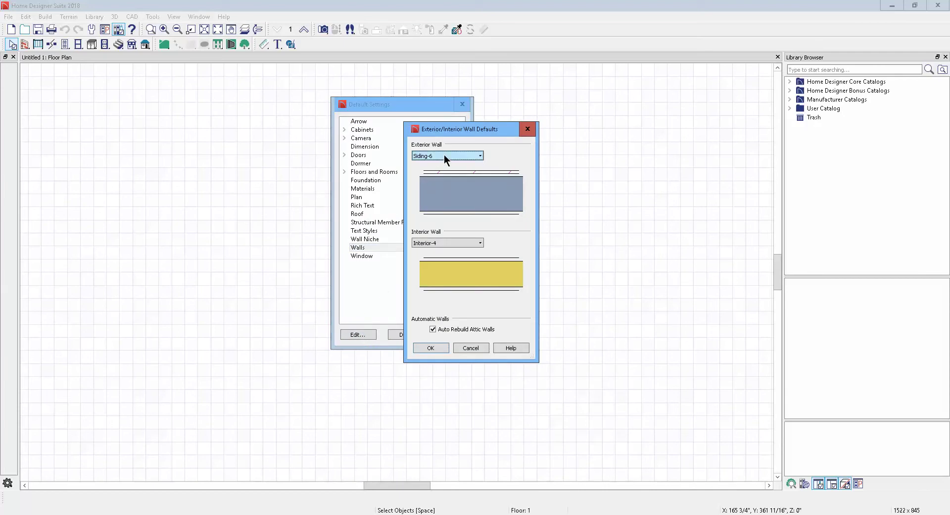
{"action": "left_click", "coordinate": [473, 157]}
{"action": "left_click", "coordinate": [473, 158]}
{"action": "mouse_move", "coordinate": [304, 514]}
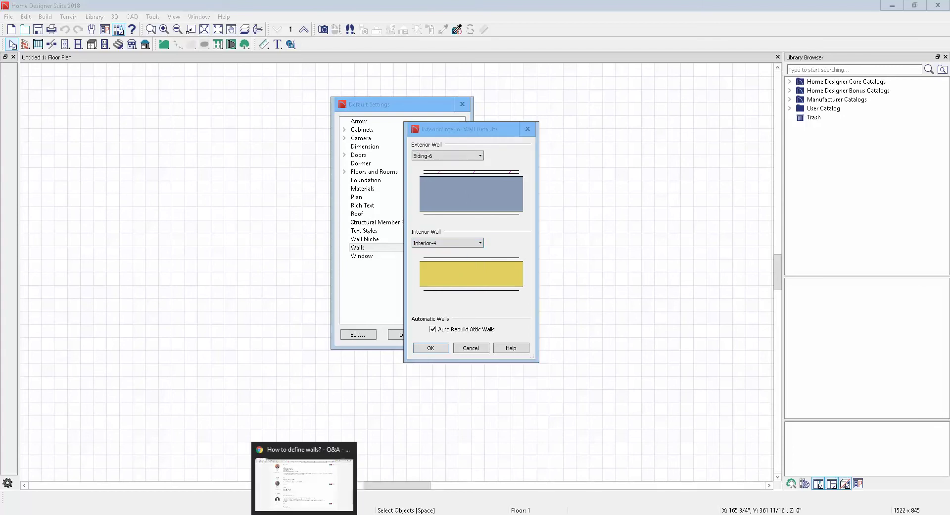
{"action": "left_click", "coordinate": [304, 475]}
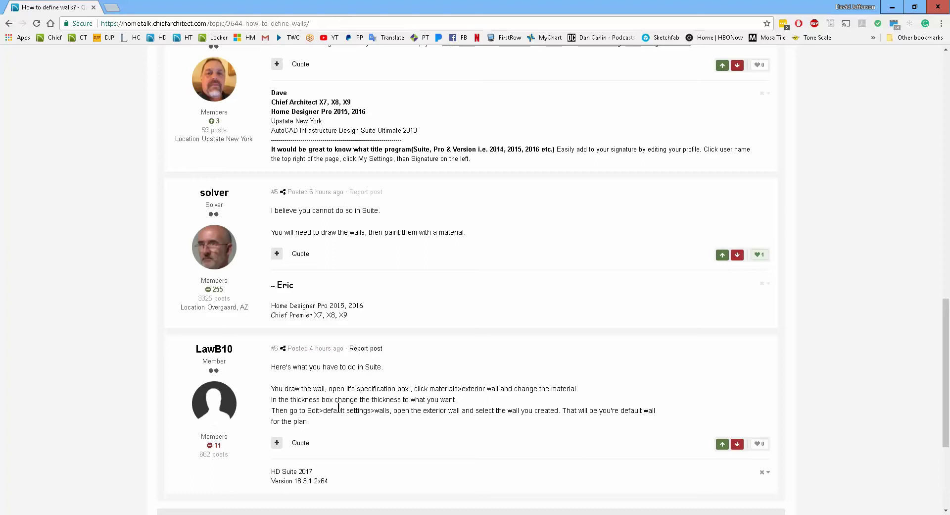
{"action": "scroll", "coordinate": [337, 301], "scroll_direction": "up", "scroll_amount": 2}
{"action": "scroll", "coordinate": [333, 293], "scroll_direction": "up", "scroll_amount": 5}
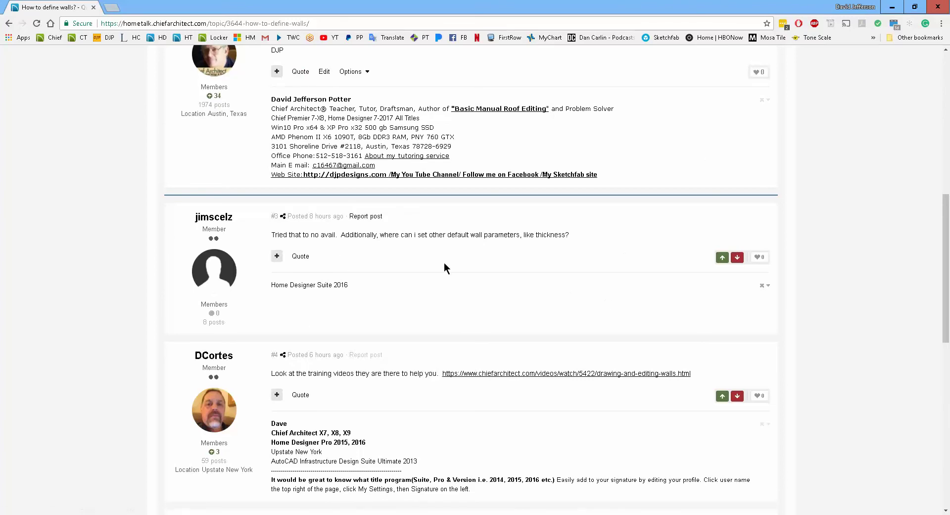
{"action": "scroll", "coordinate": [462, 250], "scroll_direction": "down", "scroll_amount": 3}
{"action": "scroll", "coordinate": [426, 287], "scroll_direction": "down", "scroll_amount": 2}
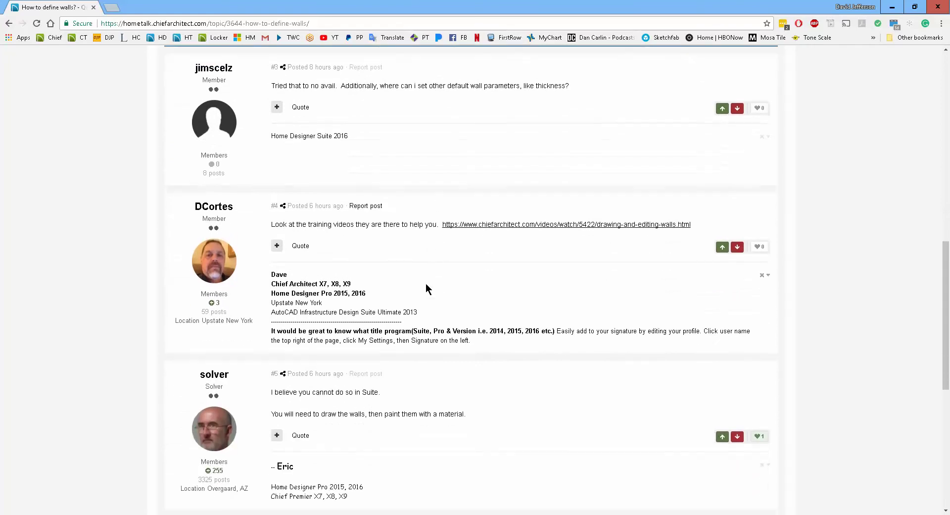
{"action": "scroll", "coordinate": [424, 294], "scroll_direction": "down", "scroll_amount": 2}
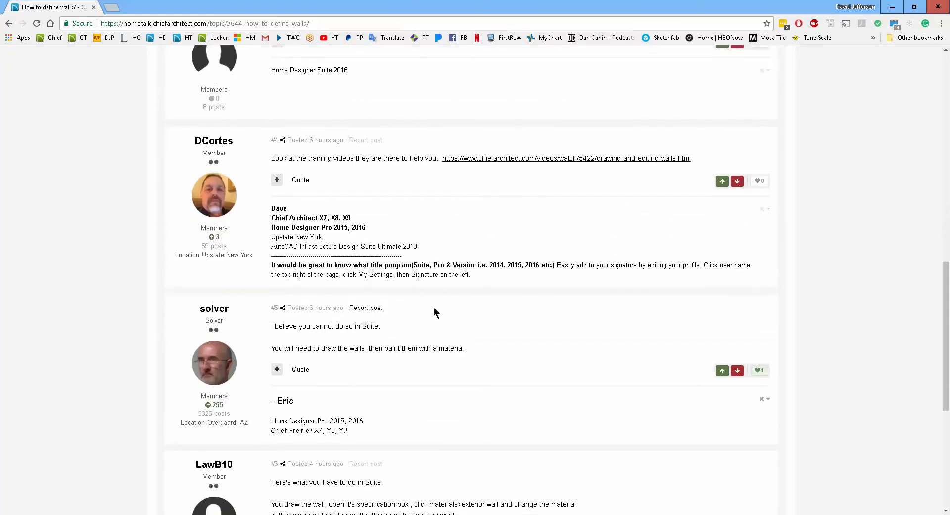
{"action": "scroll", "coordinate": [434, 310], "scroll_direction": "down", "scroll_amount": 2}
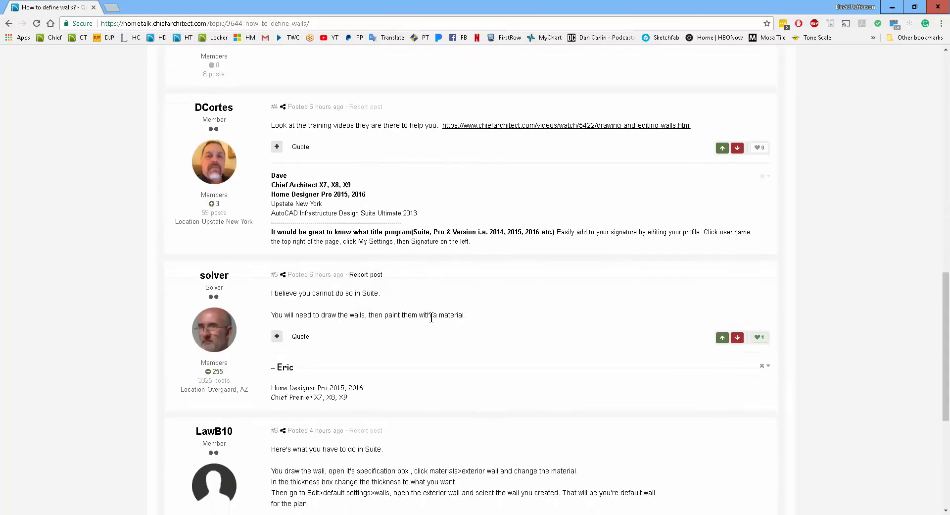
{"action": "scroll", "coordinate": [432, 319], "scroll_direction": "up", "scroll_amount": 2}
{"action": "scroll", "coordinate": [431, 323], "scroll_direction": "up", "scroll_amount": 3}
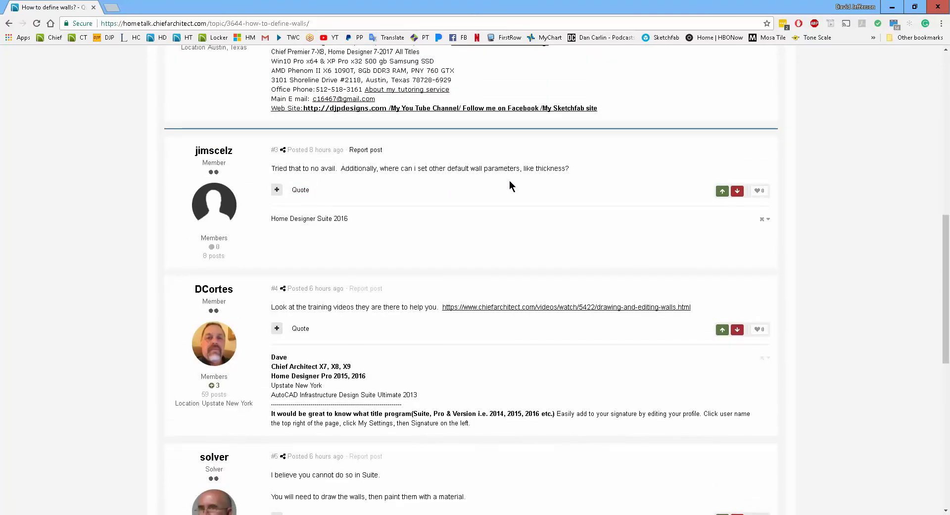
{"action": "left_click", "coordinate": [892, 7]}
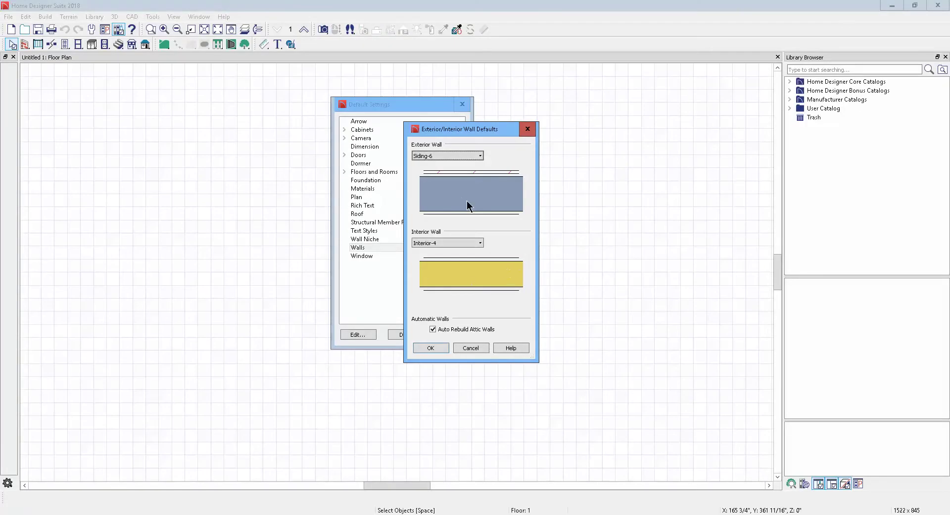
Step: Change the default exterior wall type from Siding-6 to ICF-Siding
{"action": "left_click", "coordinate": [480, 157]}
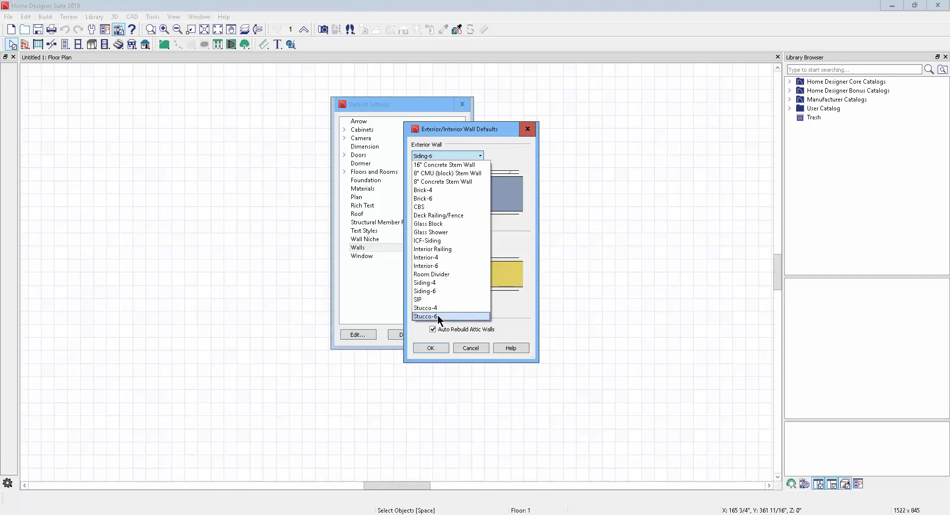
{"action": "left_click", "coordinate": [453, 241]}
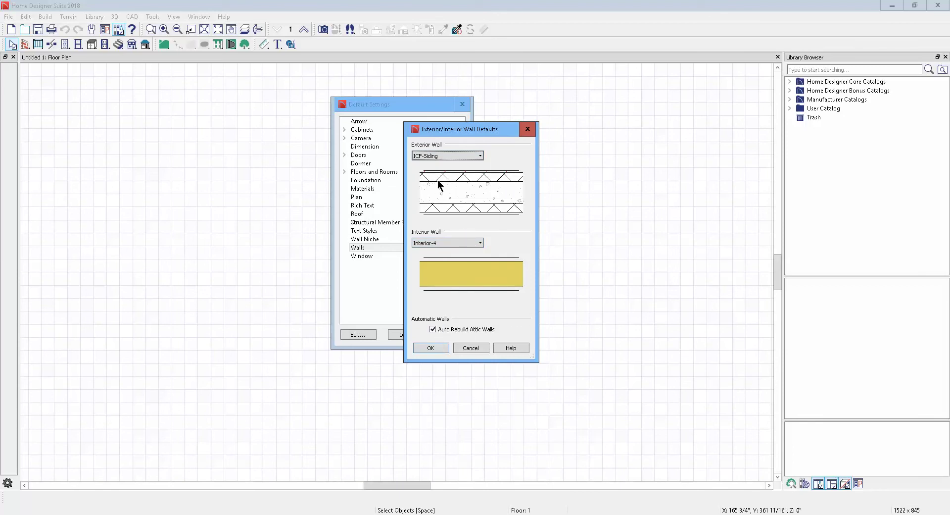
{"action": "left_click", "coordinate": [431, 348]}
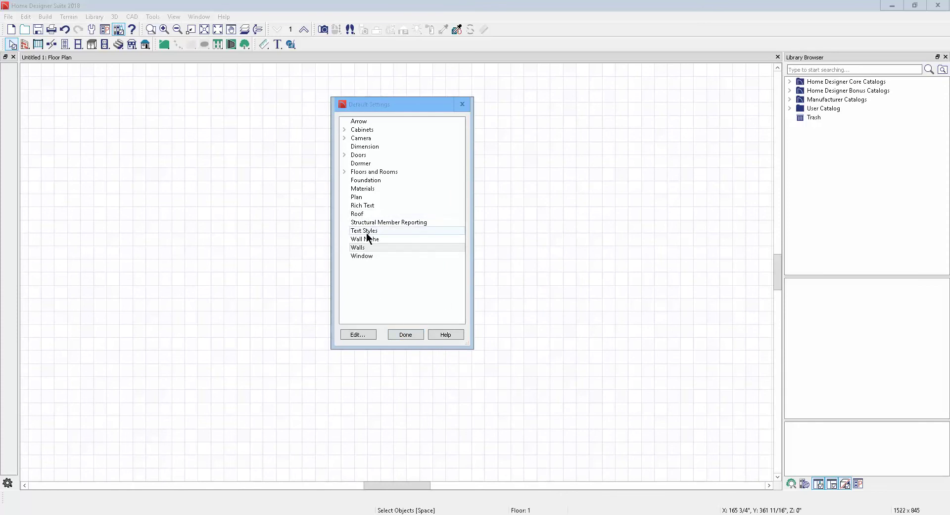
Step: Reopen the Walls defaults to verify ICF-Siding, then close the default settings
{"action": "left_click", "coordinate": [363, 250]}
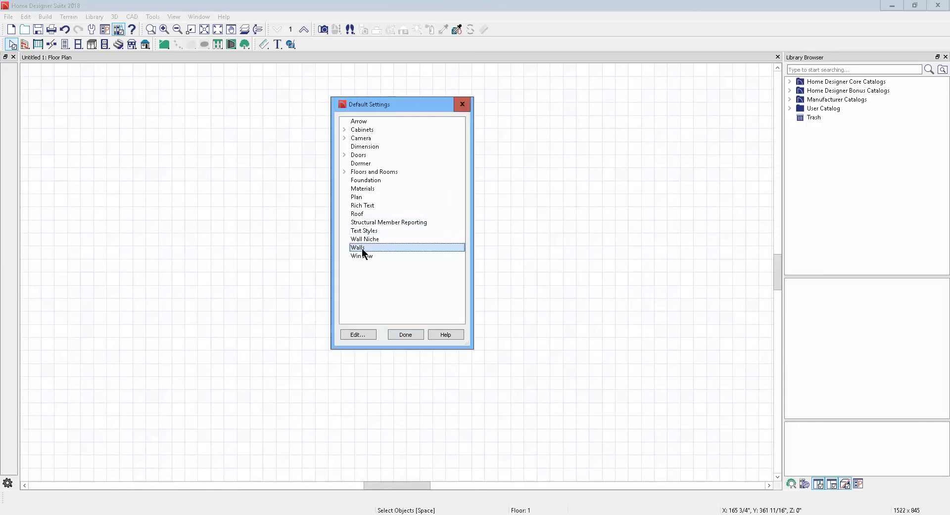
{"action": "left_click", "coordinate": [366, 334]}
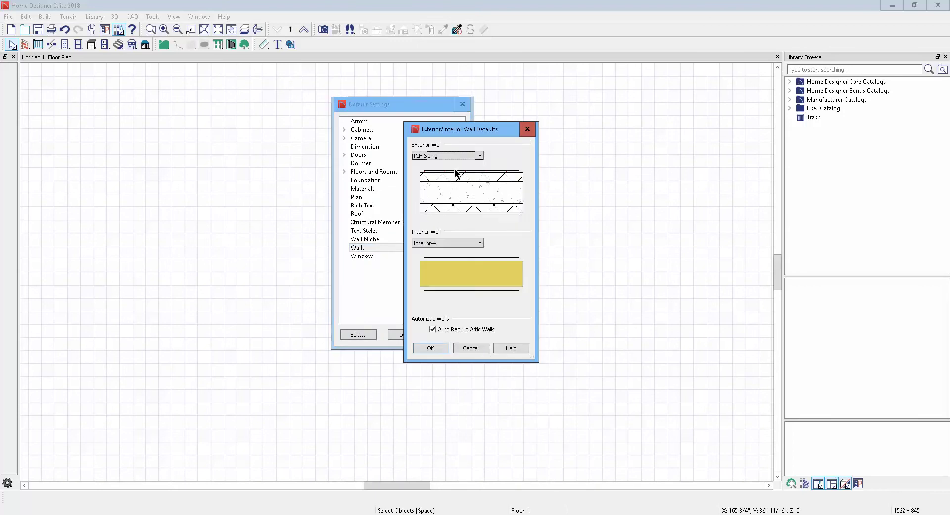
{"action": "left_click", "coordinate": [479, 156]}
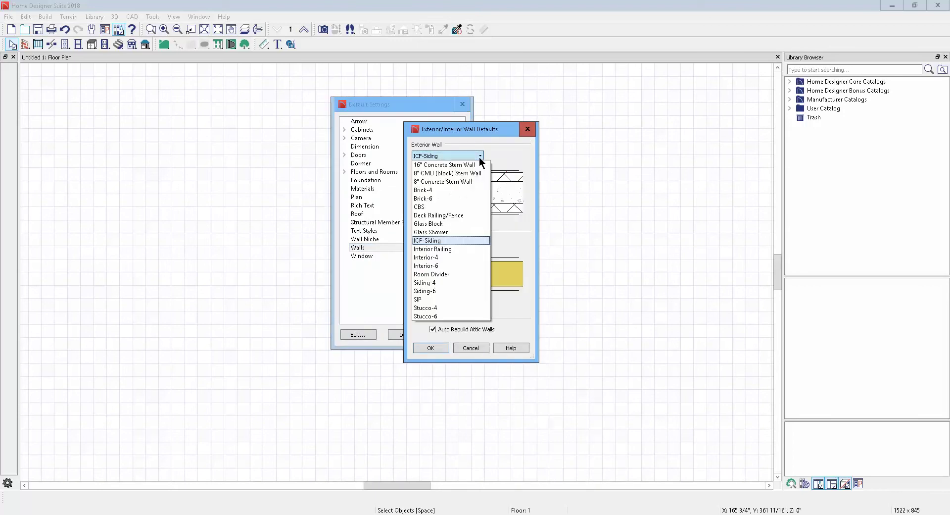
{"action": "left_click", "coordinate": [478, 157]}
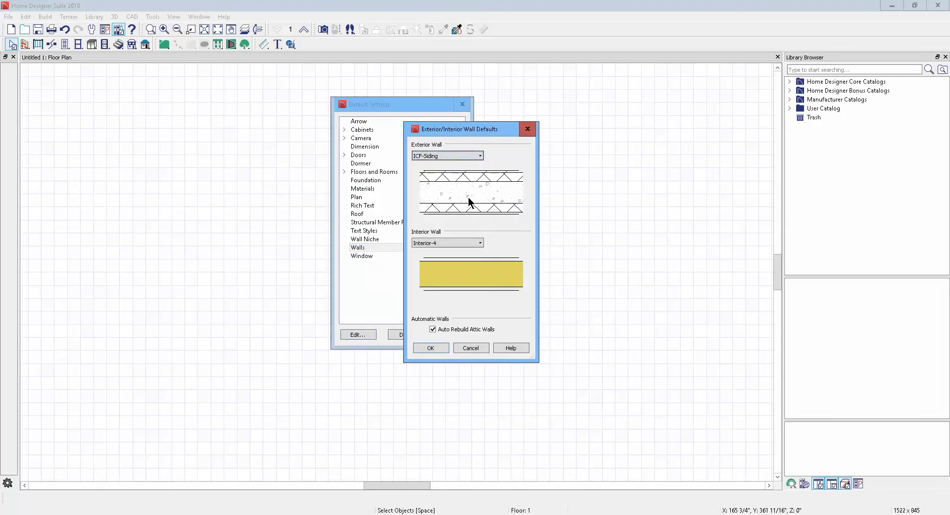
{"action": "left_click", "coordinate": [424, 347]}
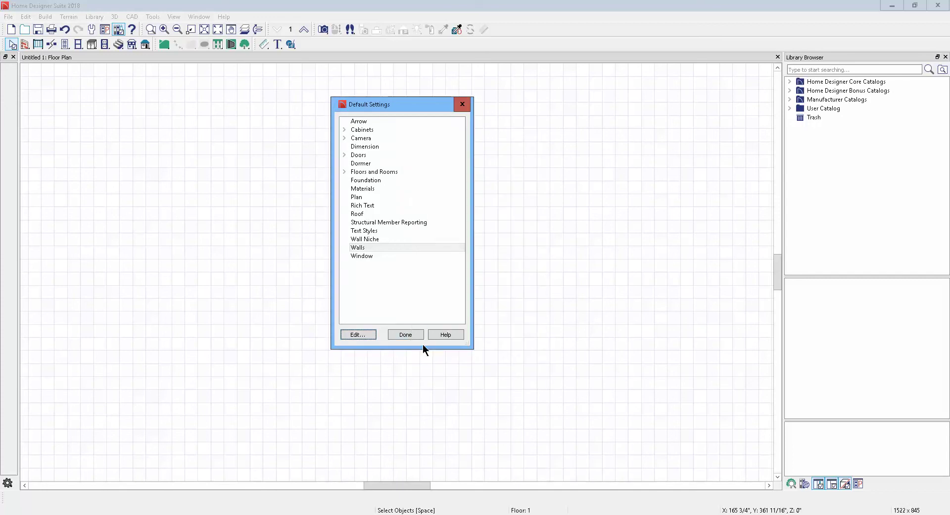
{"action": "left_click", "coordinate": [406, 335]}
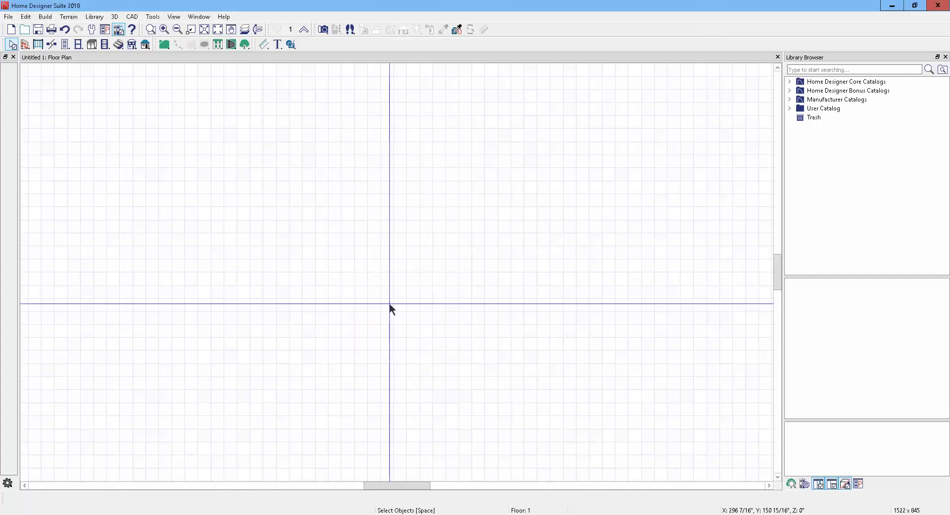
{"action": "left_click", "coordinate": [25, 45]}
{"action": "left_click_drag", "start_coordinate": [223, 212], "coordinate": [465, 211]}
{"action": "right_click", "coordinate": [413, 213]}
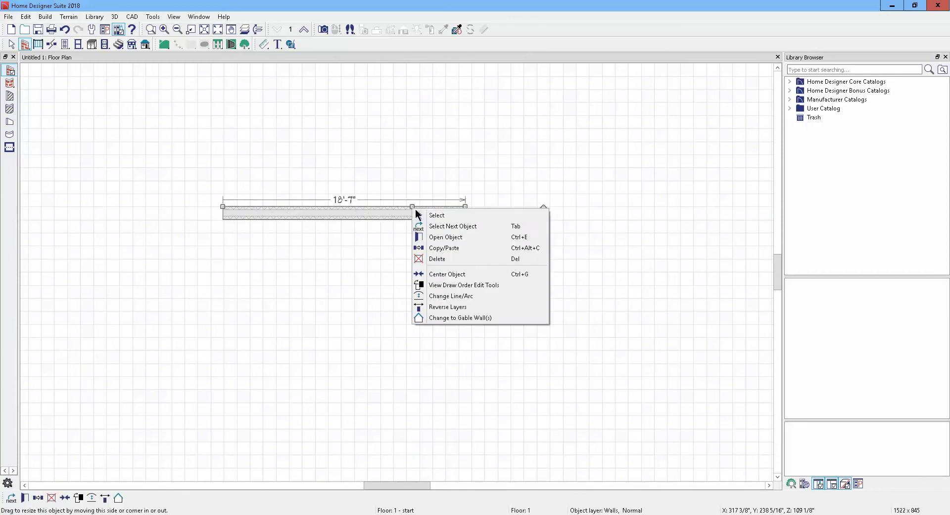
{"action": "left_click", "coordinate": [449, 237]}
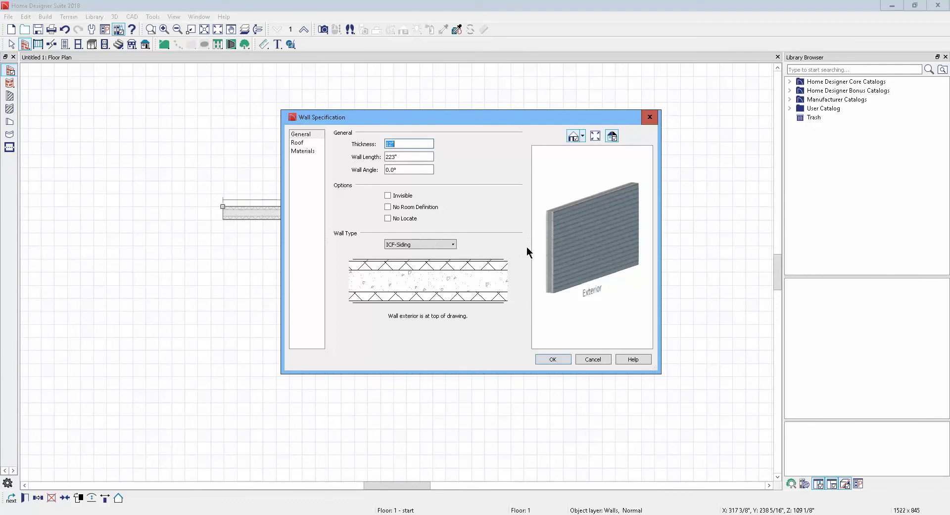
{"action": "mouse_move", "coordinate": [585, 250]}
{"action": "left_mouse_down"}
{"action": "mouse_move", "coordinate": [565, 220]}
{"action": "mouse_move", "coordinate": [574, 239]}
{"action": "left_mouse_up"}
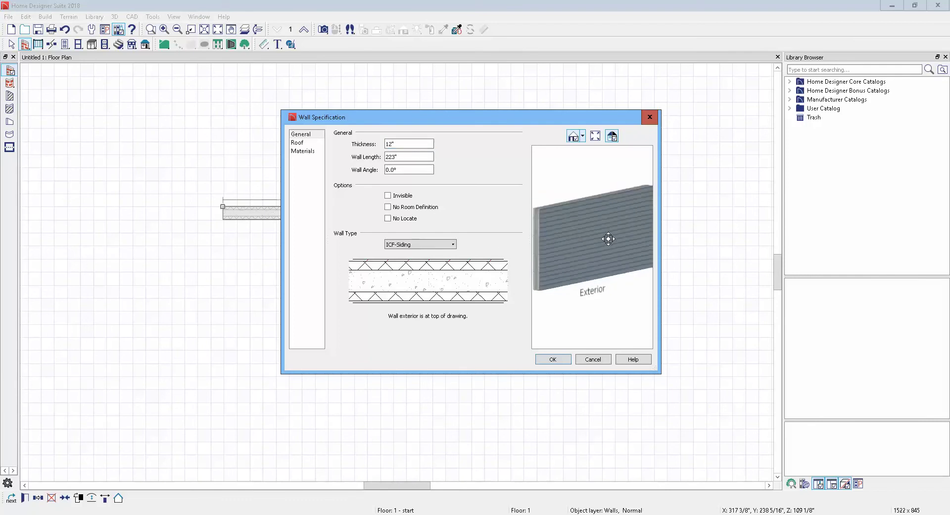
{"action": "scroll", "coordinate": [599, 250], "scroll_direction": "up", "scroll_amount": 5}
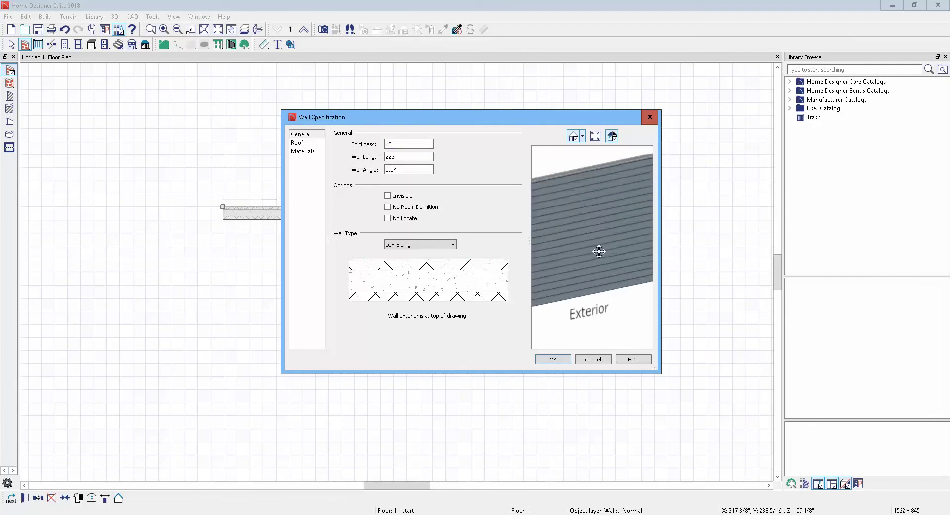
{"action": "left_click", "coordinate": [602, 357]}
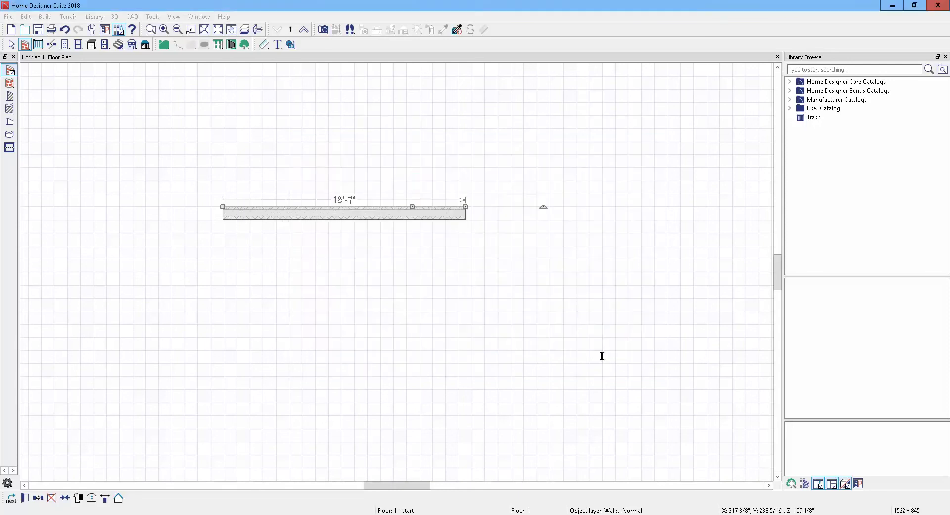
Step: Place a Full Camera aimed at the wall and orbit to see its gray siding
{"action": "left_click", "coordinate": [430, 176]}
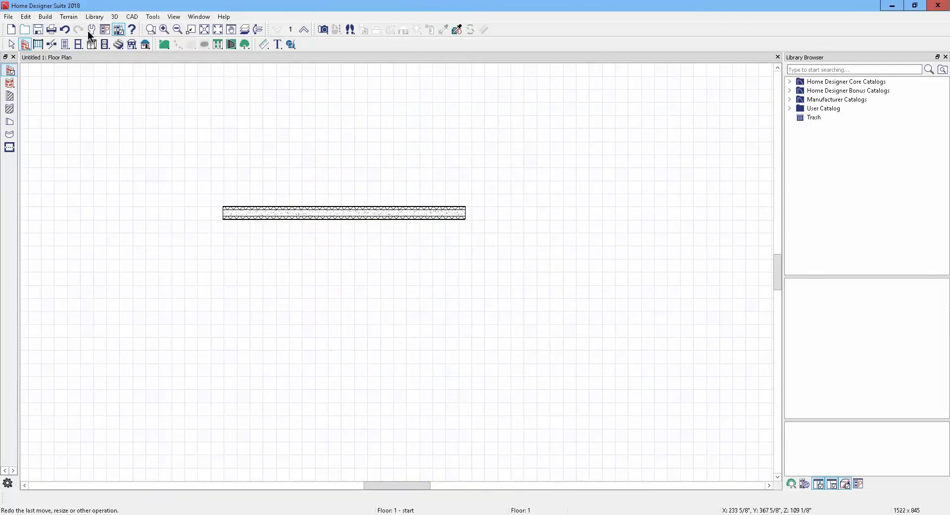
{"action": "left_click", "coordinate": [323, 30]}
{"action": "left_click_drag", "start_coordinate": [502, 87], "coordinate": [425, 175]}
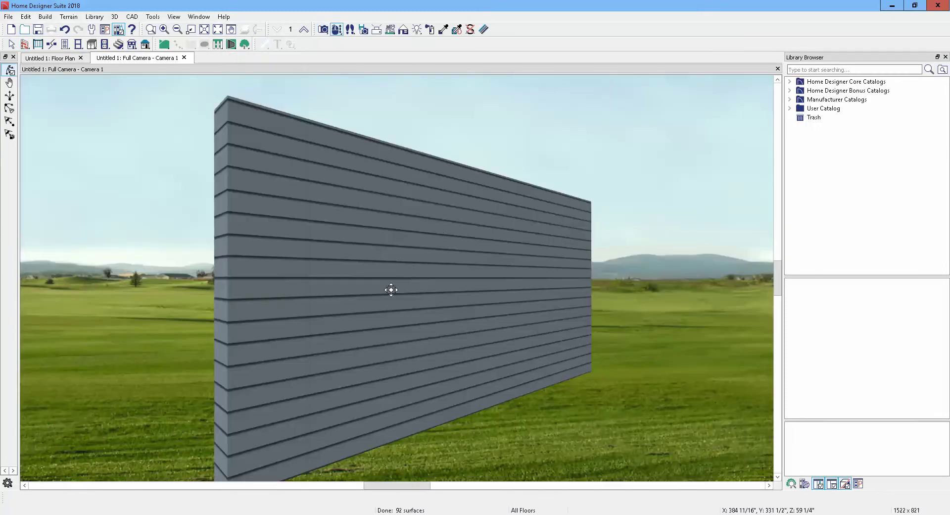
{"action": "mouse_move", "coordinate": [390, 288]}
{"action": "left_mouse_down"}
{"action": "mouse_move", "coordinate": [562, 296]}
{"action": "mouse_move", "coordinate": [396, 303]}
{"action": "left_mouse_up"}
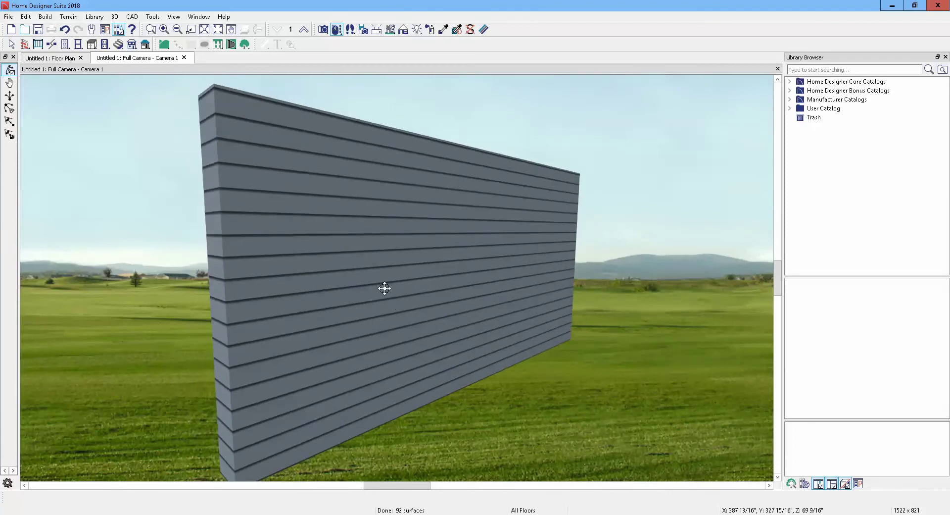
Step: Inspect the wall's Gray3 Siding material definition and close it unchanged
{"action": "left_click", "coordinate": [484, 31]}
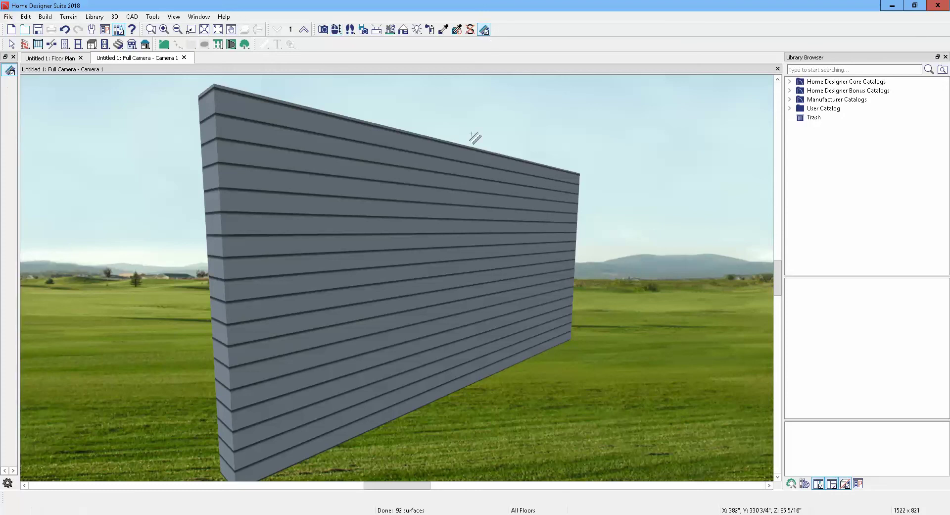
{"action": "left_click", "coordinate": [413, 261]}
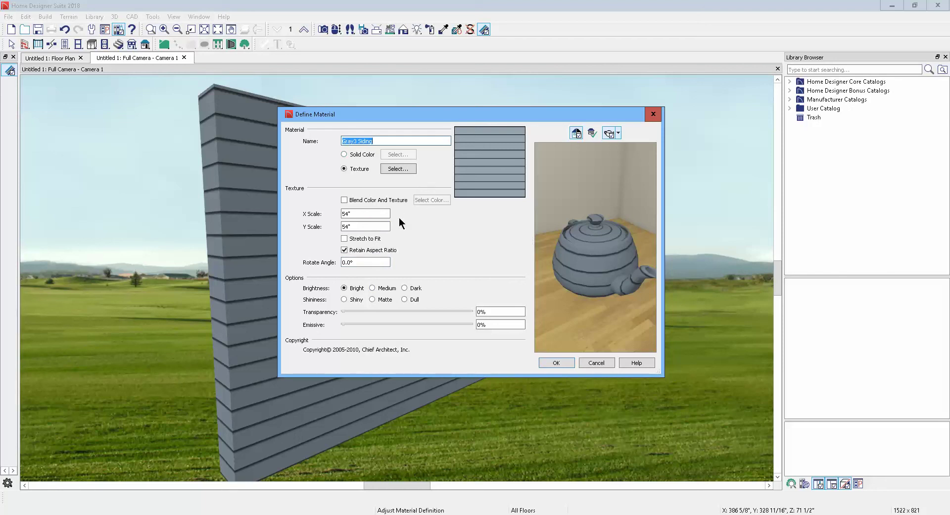
{"action": "left_click", "coordinate": [597, 363]}
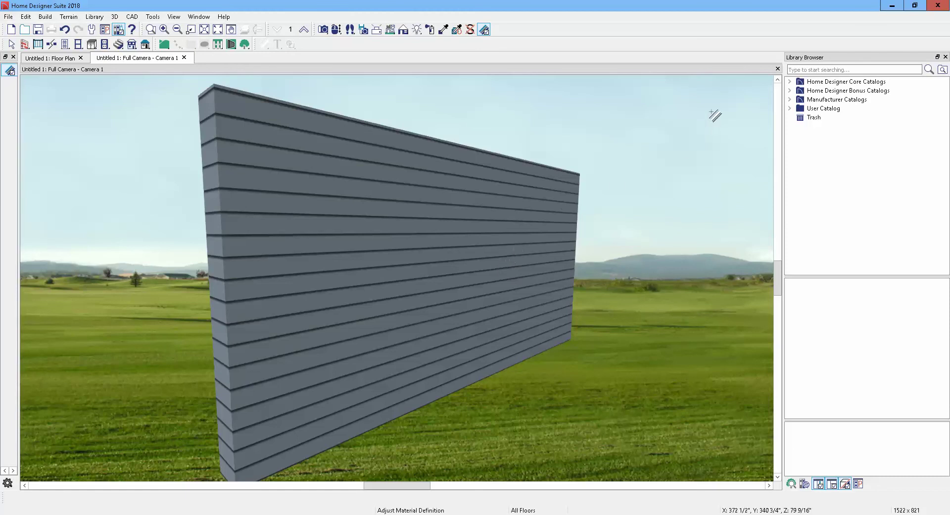
{"action": "left_click", "coordinate": [778, 69]}
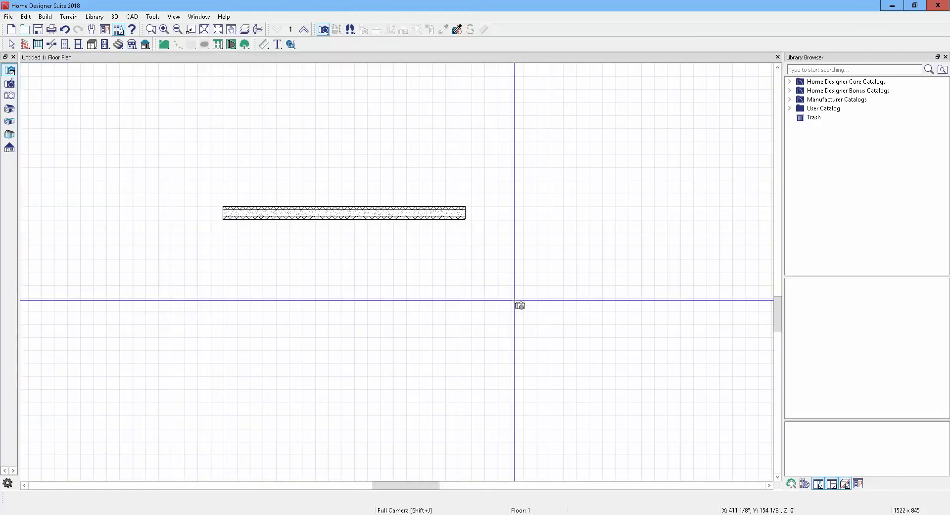
{"action": "right_click", "coordinate": [386, 208]}
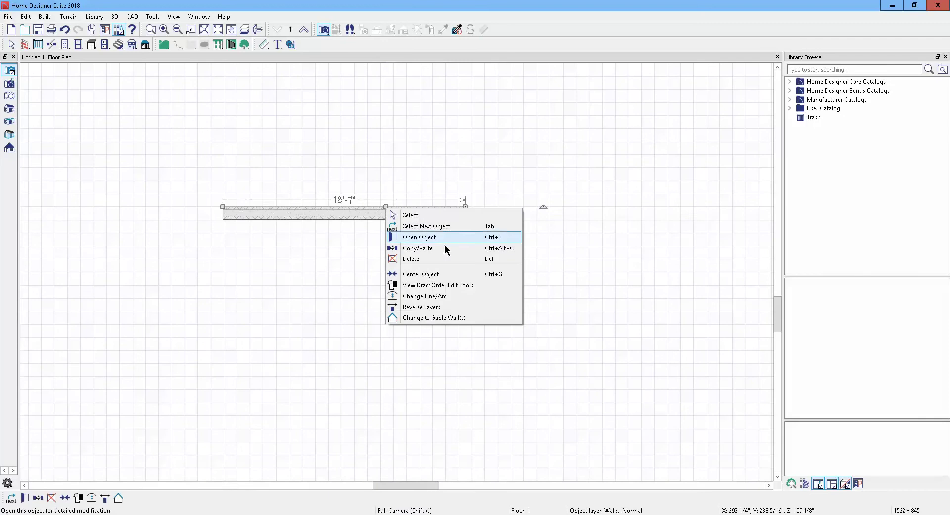
{"action": "left_click", "coordinate": [420, 237]}
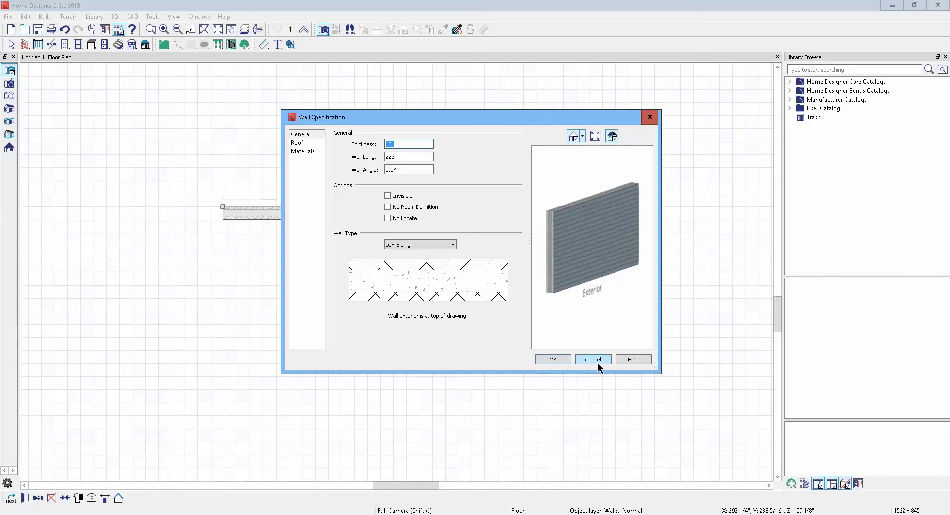
{"action": "left_click", "coordinate": [453, 245]}
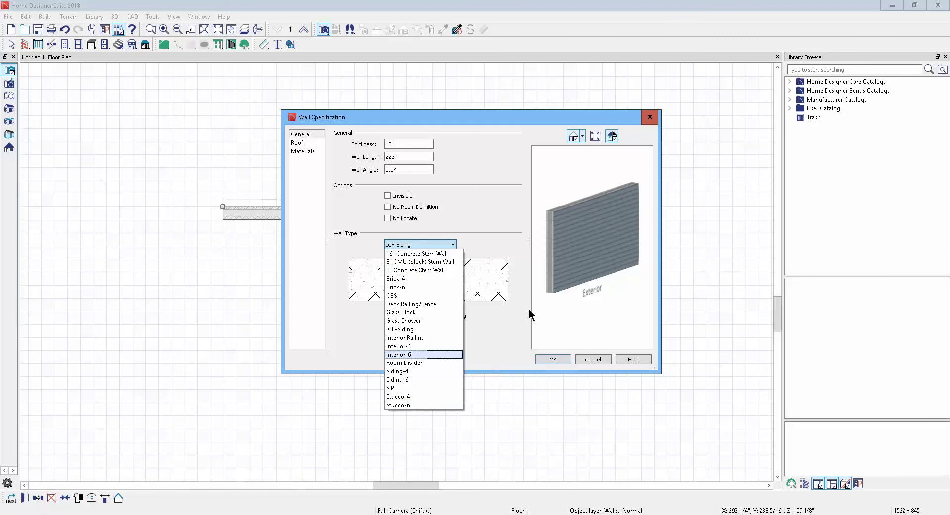
{"action": "left_click", "coordinate": [510, 321]}
{"action": "left_click", "coordinate": [596, 360]}
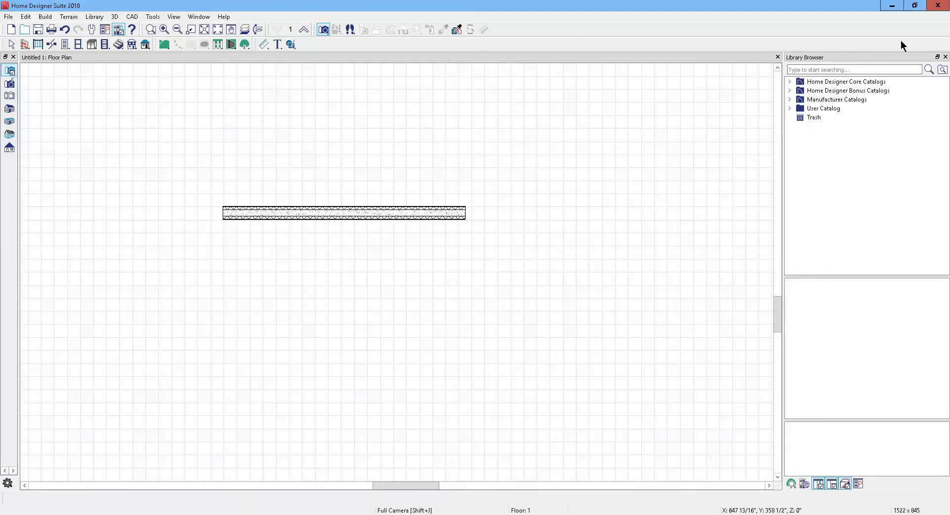
Step: Quit Home Designer Suite without saving and launch Home Designer Pro 2018, associating plan files with it
{"action": "left_click", "coordinate": [946, 5]}
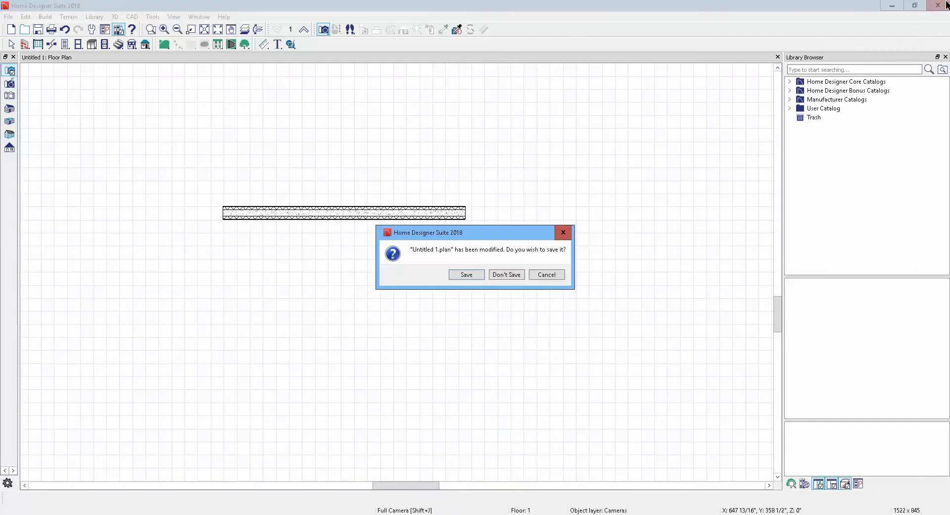
{"action": "left_click", "coordinate": [504, 275]}
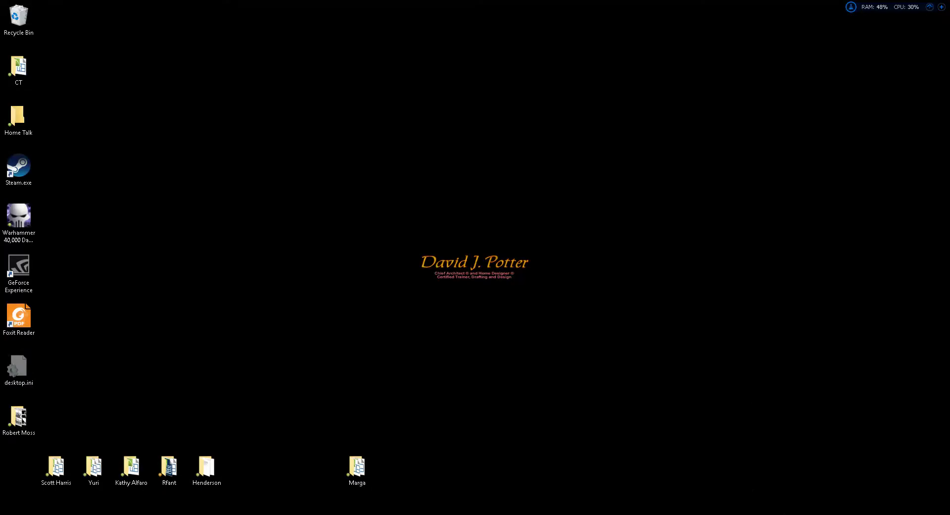
{"action": "left_click", "coordinate": [792, 301]}
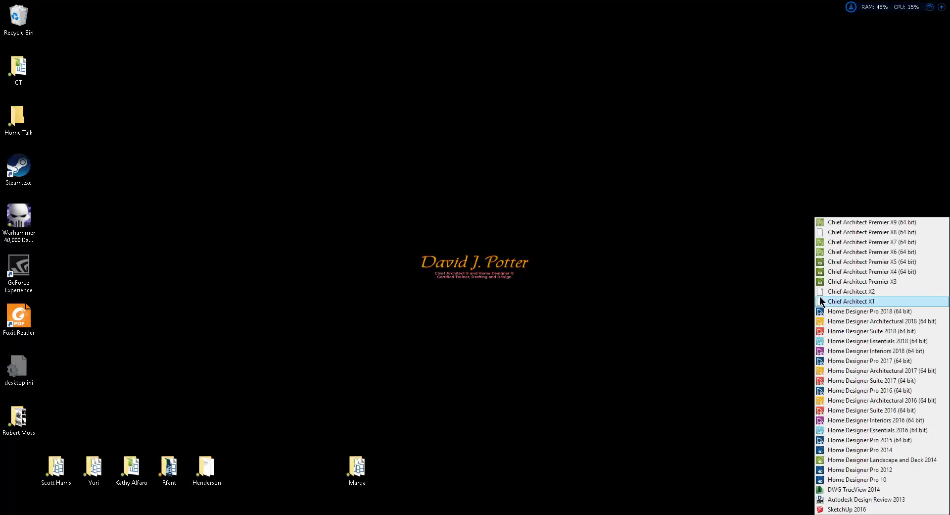
{"action": "left_click", "coordinate": [885, 311]}
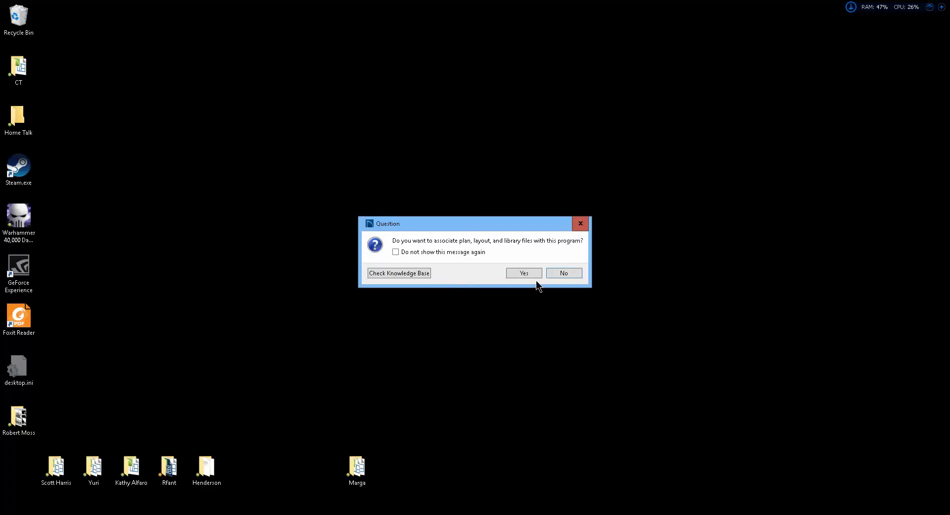
{"action": "left_click", "coordinate": [519, 277]}
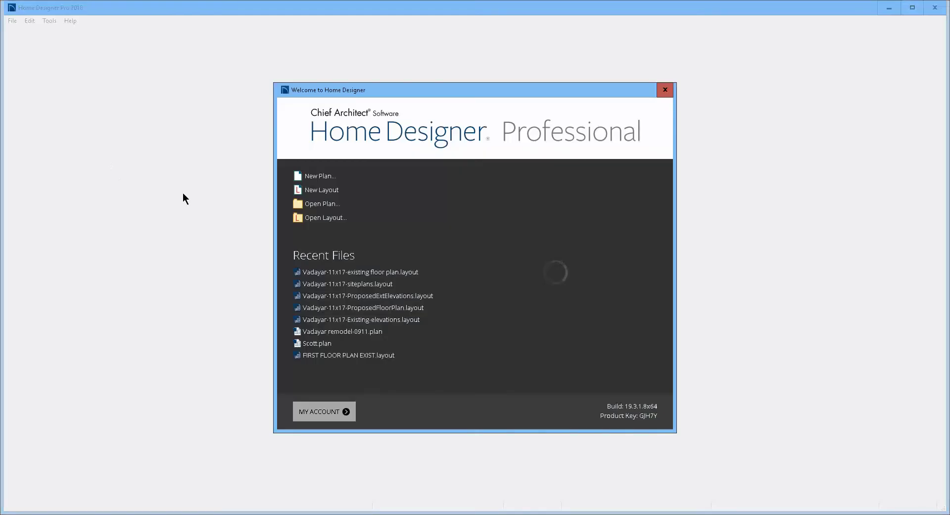
Step: Start a new plan and draw one 8'-2" horizontal straight exterior wall near the centre
{"action": "left_click", "coordinate": [319, 176]}
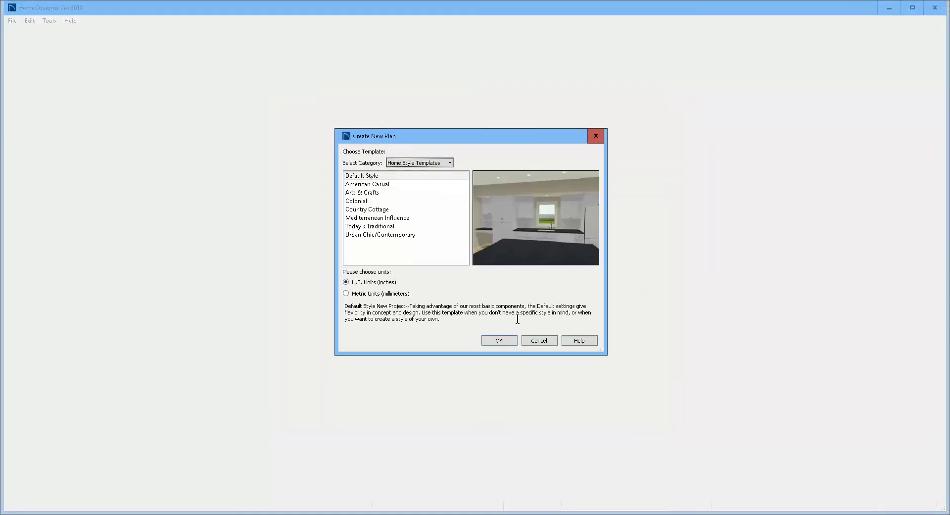
{"action": "left_click", "coordinate": [512, 341]}
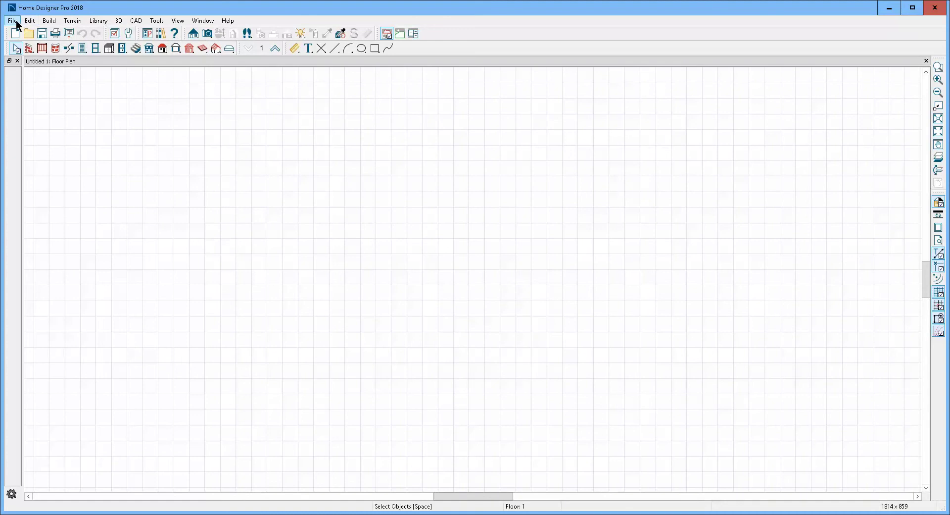
{"action": "left_click", "coordinate": [29, 48]}
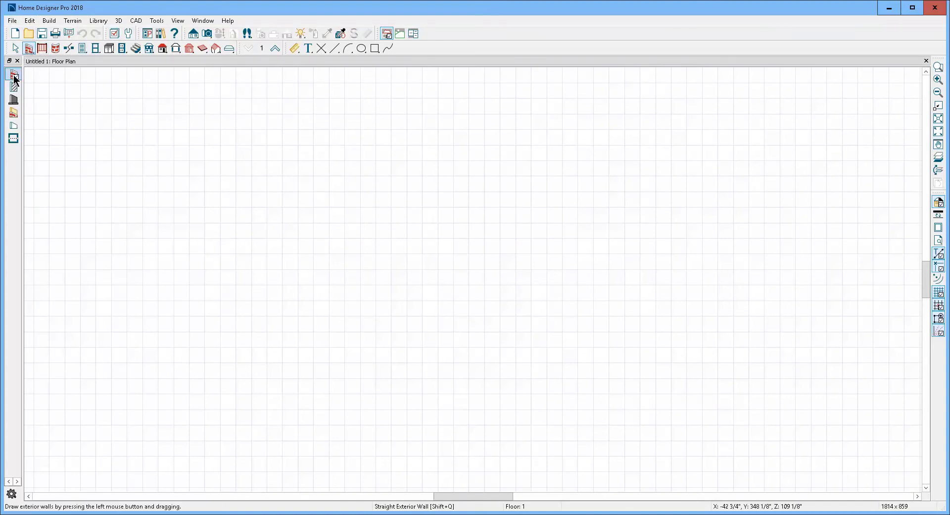
{"action": "left_click_drag", "start_coordinate": [317, 261], "coordinate": [438, 261]}
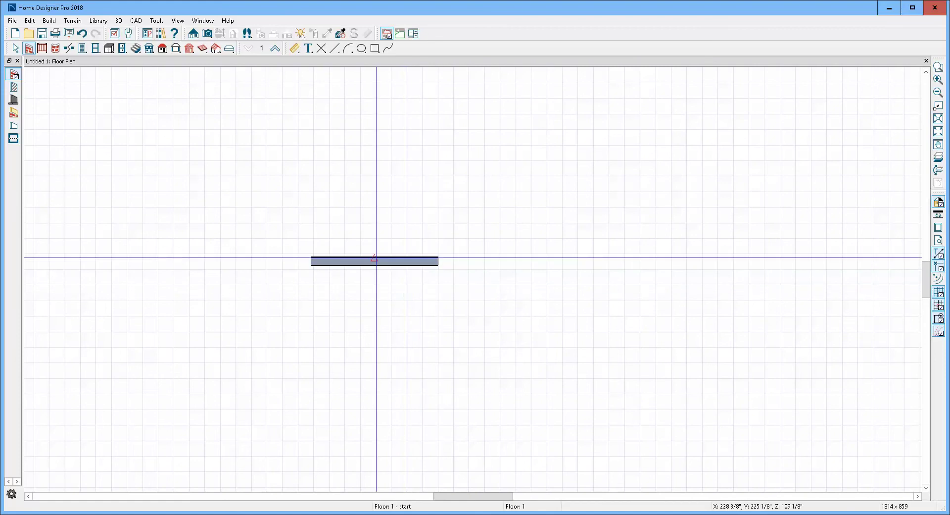
{"action": "right_click", "coordinate": [387, 258]}
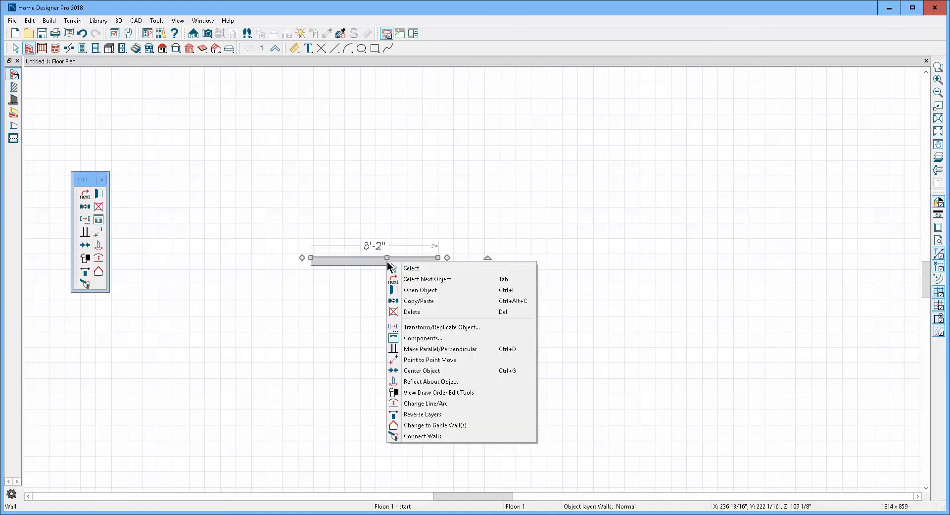
{"action": "left_click", "coordinate": [428, 289]}
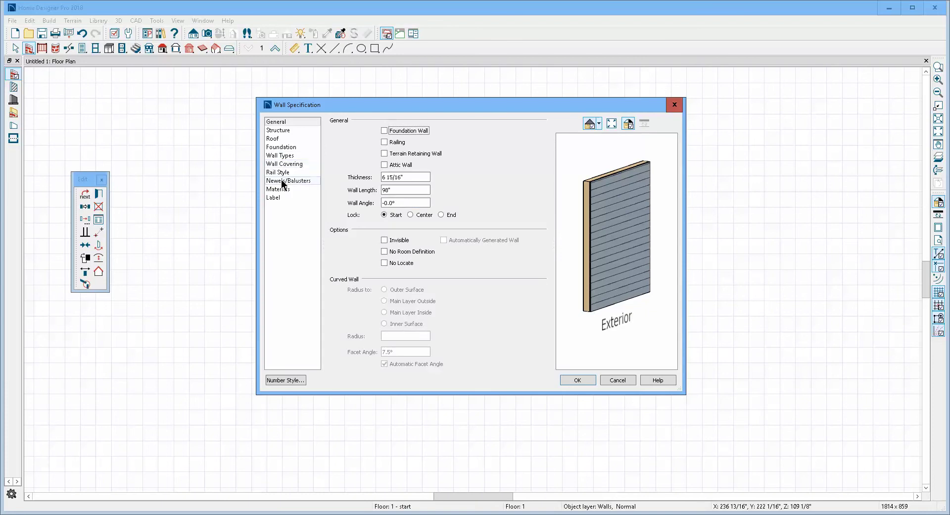
{"action": "left_click", "coordinate": [281, 156]}
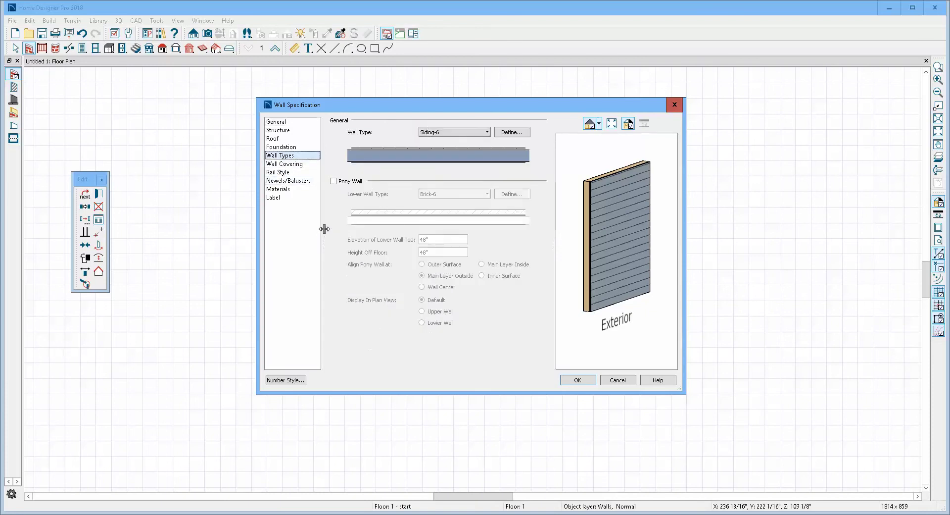
{"action": "left_click", "coordinate": [513, 132]}
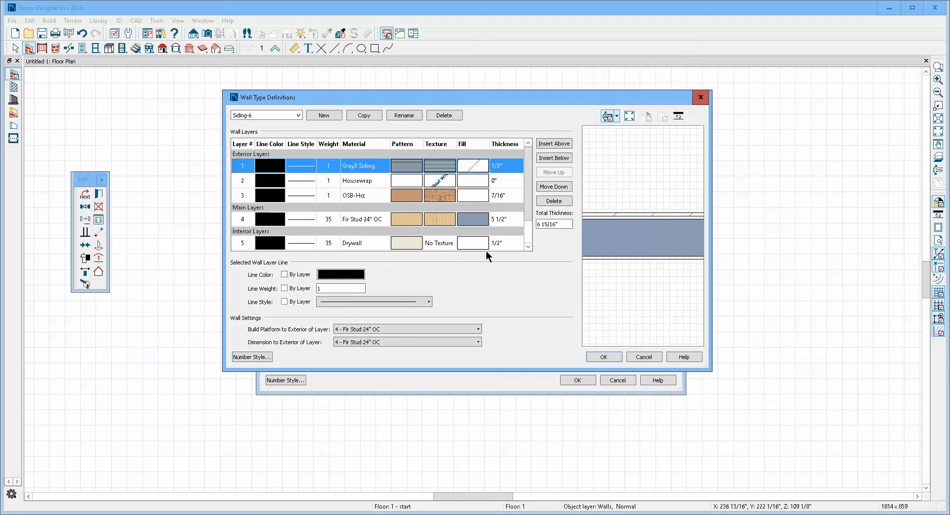
{"action": "left_click_drag", "start_coordinate": [559, 225], "coordinate": [513, 229]}
{"action": "left_click", "coordinate": [644, 356]}
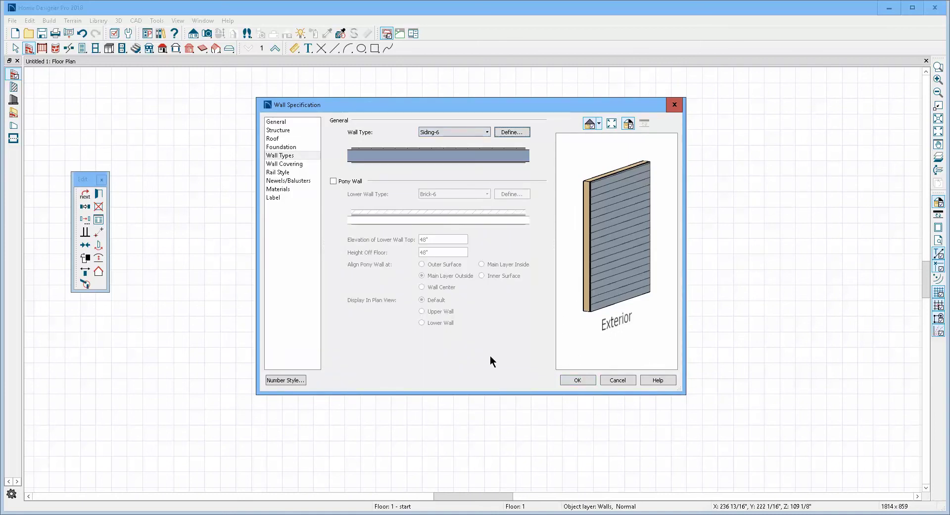
{"action": "left_click", "coordinate": [618, 379]}
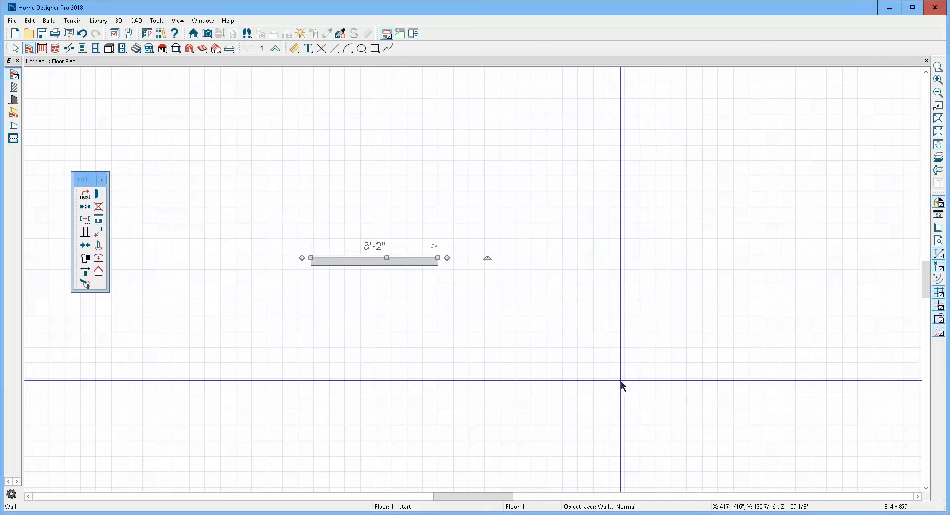
{"action": "left_click", "coordinate": [444, 308]}
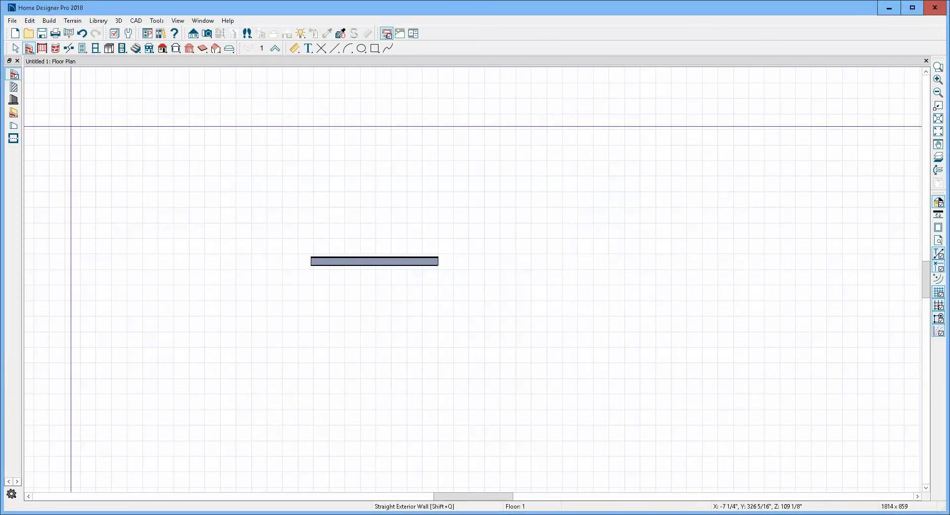
Step: Check that the Exterior Wall defaults use Siding-6 and view its layer definitions without changes
{"action": "left_click", "coordinate": [30, 21]}
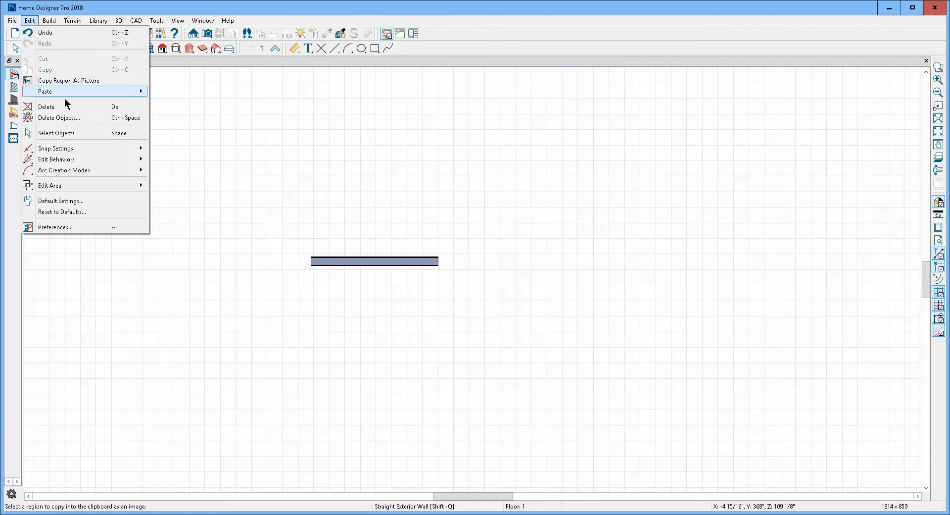
{"action": "left_click", "coordinate": [67, 204]}
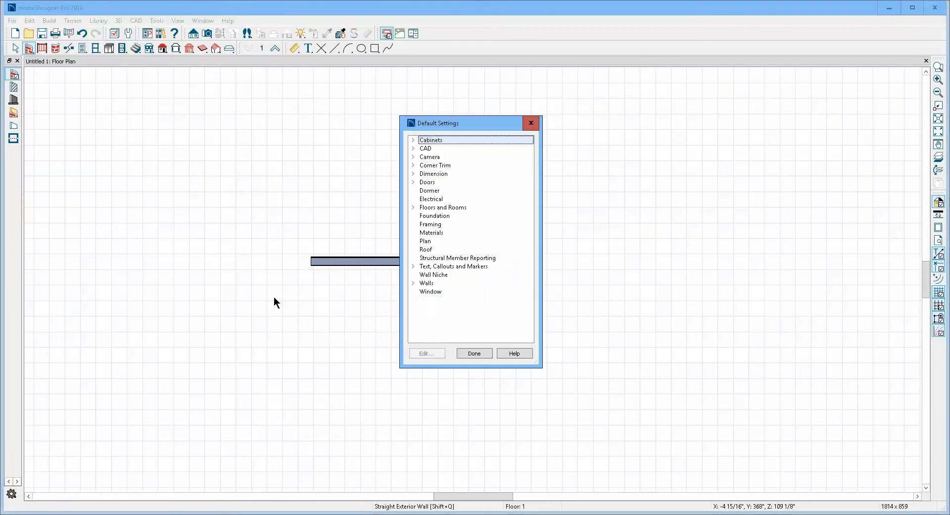
{"action": "left_click", "coordinate": [412, 283]}
{"action": "left_click", "coordinate": [446, 299]}
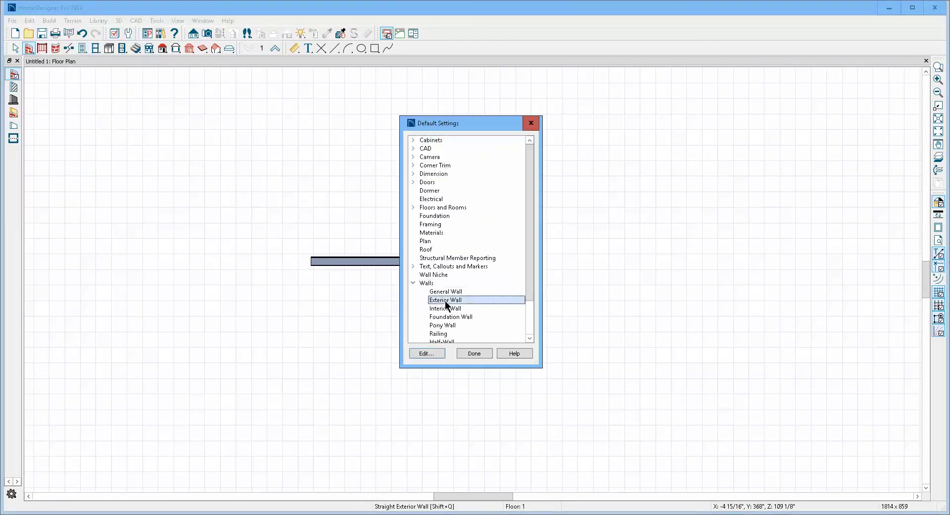
{"action": "left_click", "coordinate": [428, 354]}
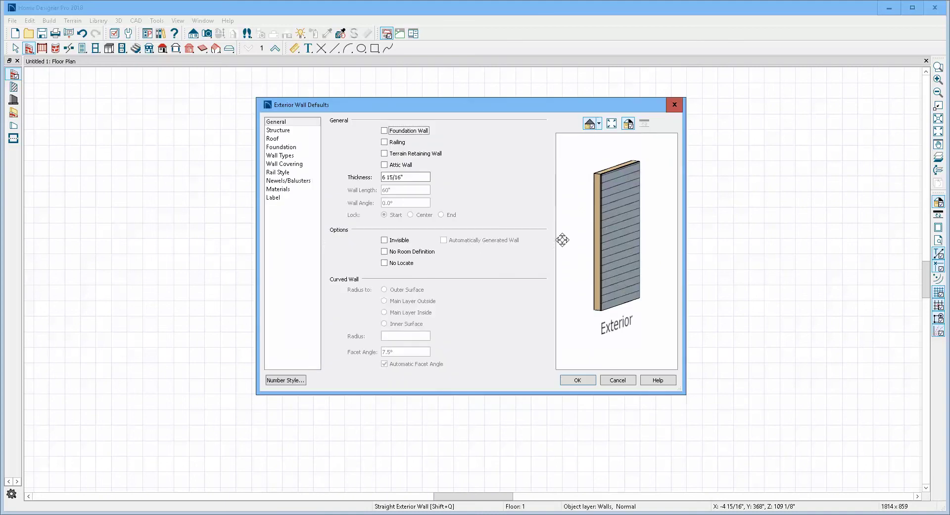
{"action": "left_click", "coordinate": [280, 155]}
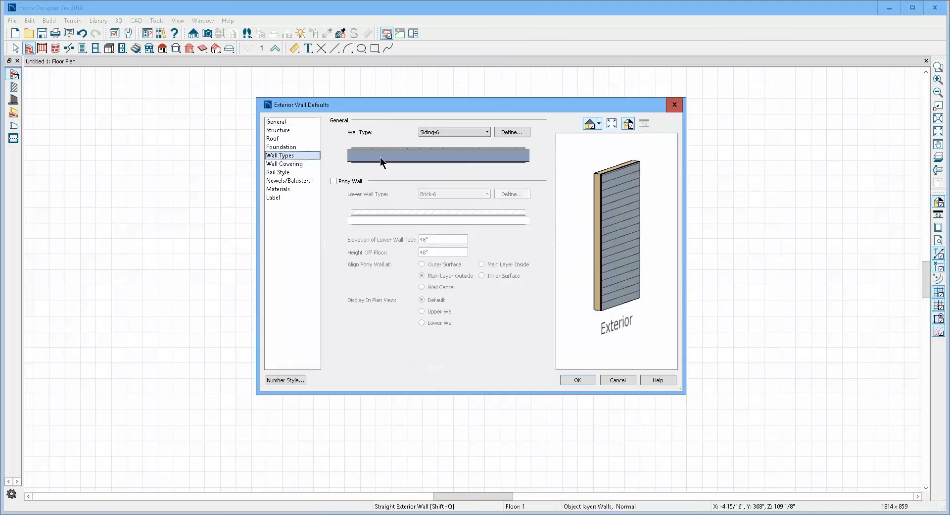
{"action": "left_click", "coordinate": [481, 133]}
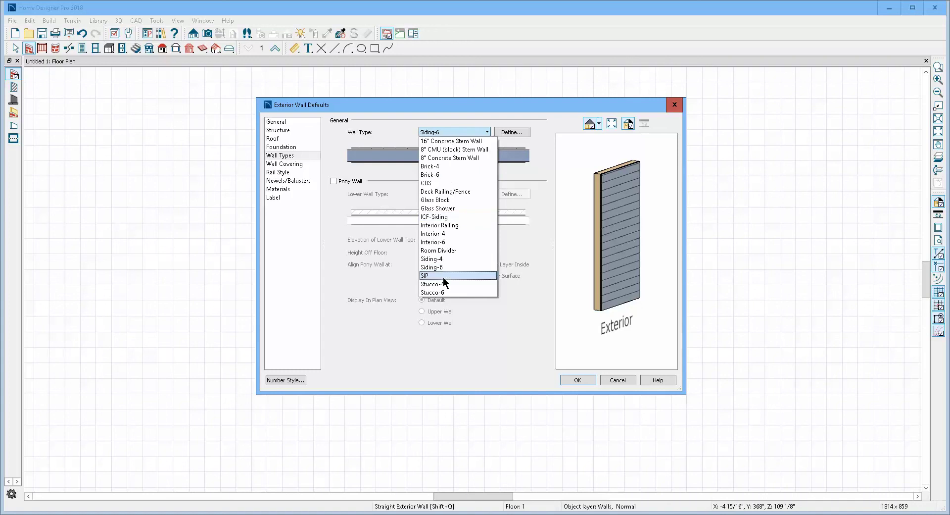
{"action": "left_click", "coordinate": [538, 191]}
{"action": "left_click", "coordinate": [515, 133]}
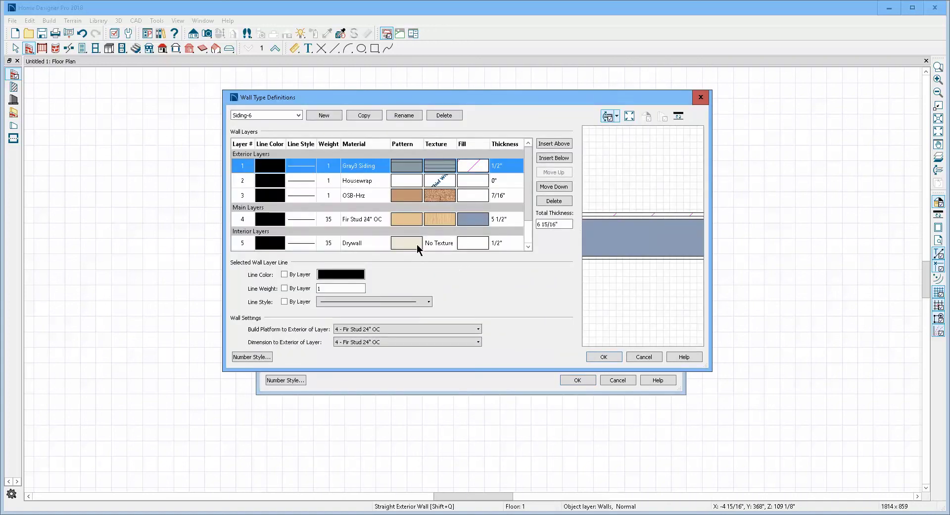
{"action": "left_click", "coordinate": [644, 357]}
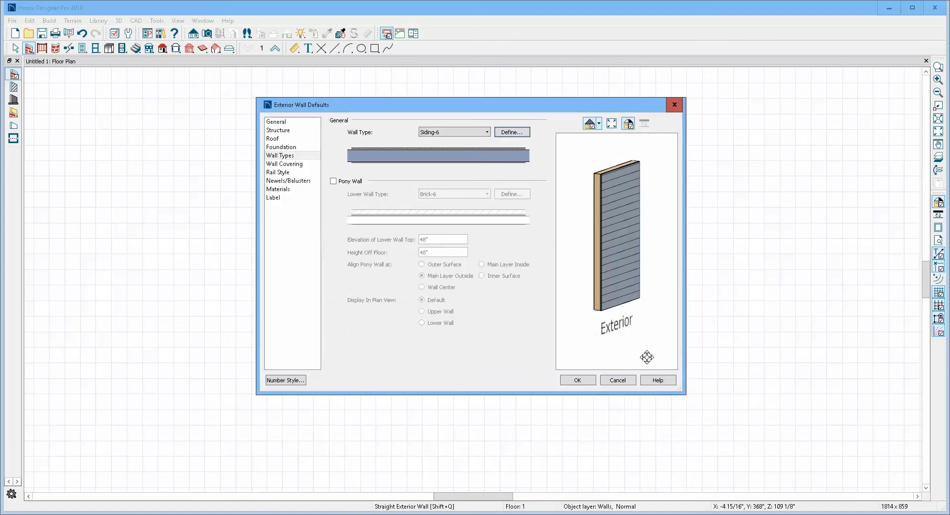
Step: Exit the default settings and close the Untitled 1 plan
{"action": "left_click", "coordinate": [619, 380]}
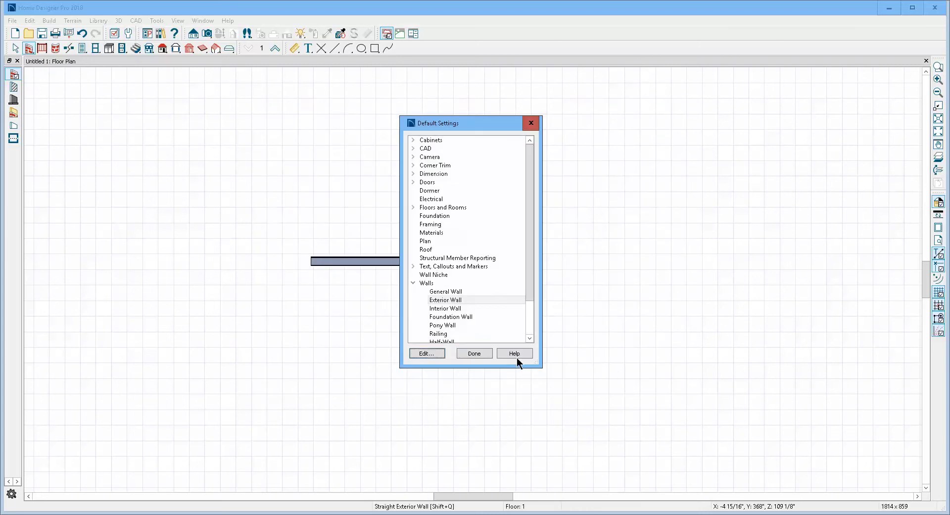
{"action": "left_click", "coordinate": [446, 300]}
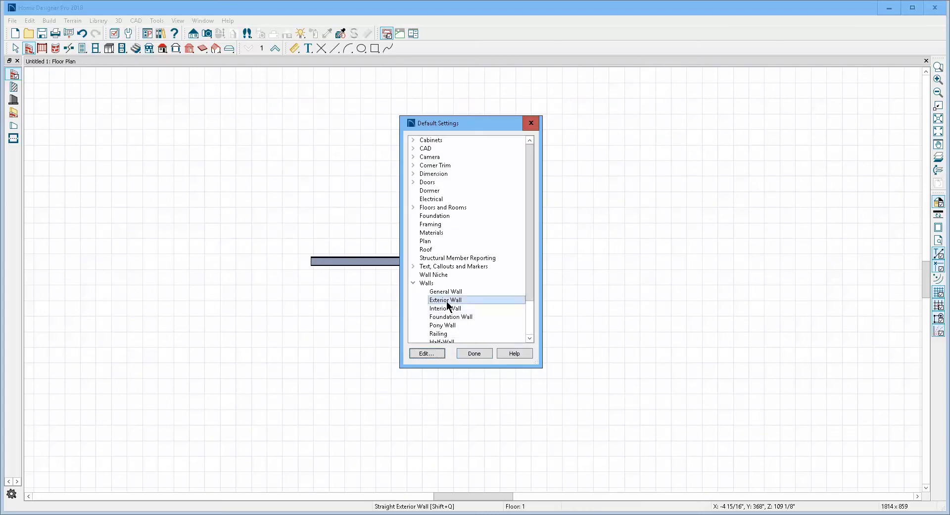
{"action": "left_click", "coordinate": [484, 353]}
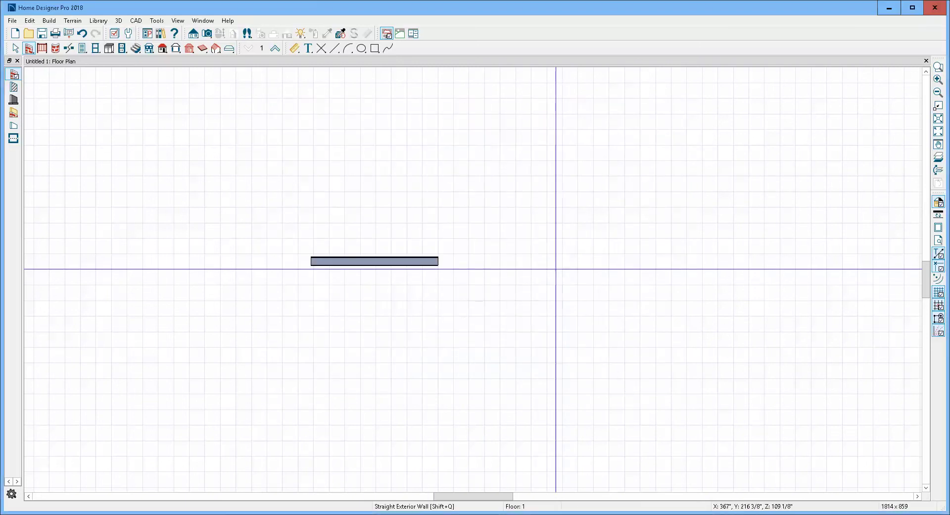
{"action": "left_click", "coordinate": [926, 61]}
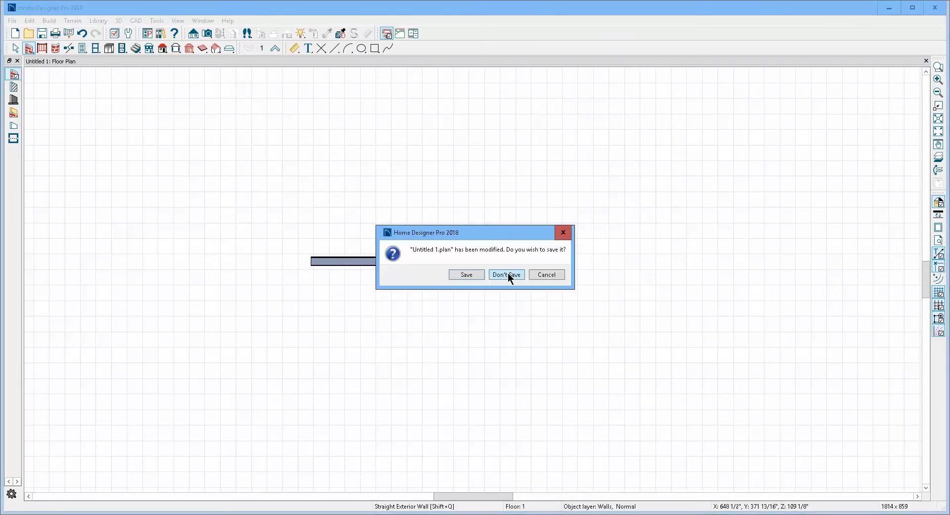